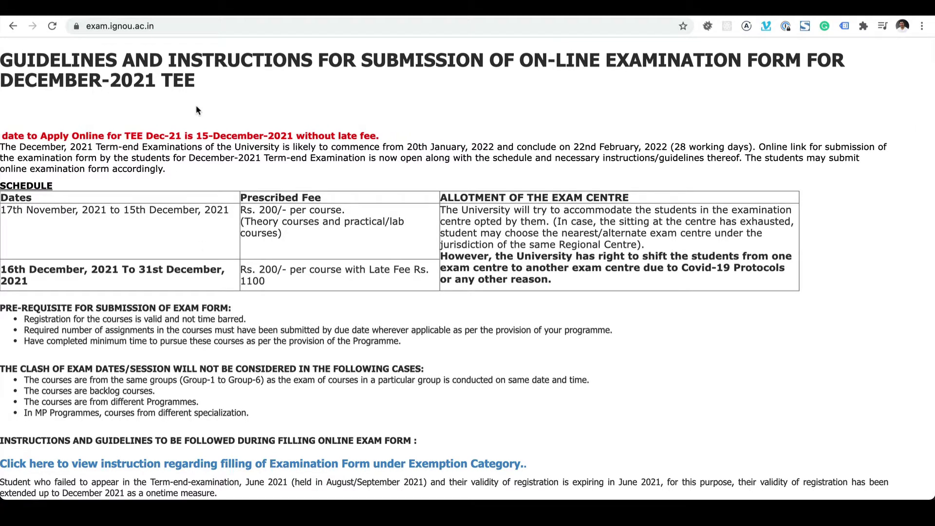
Step: Highlight the Rs. 200 per-course fee and scroll to the online submission and payment steps
left_click(166, 25)
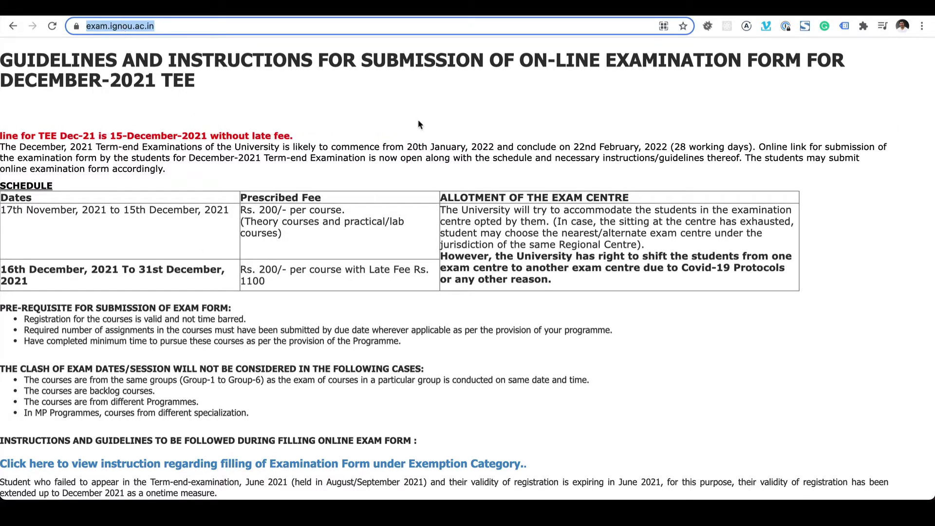
scroll(425, 125, "down", 3)
double_click(271, 124)
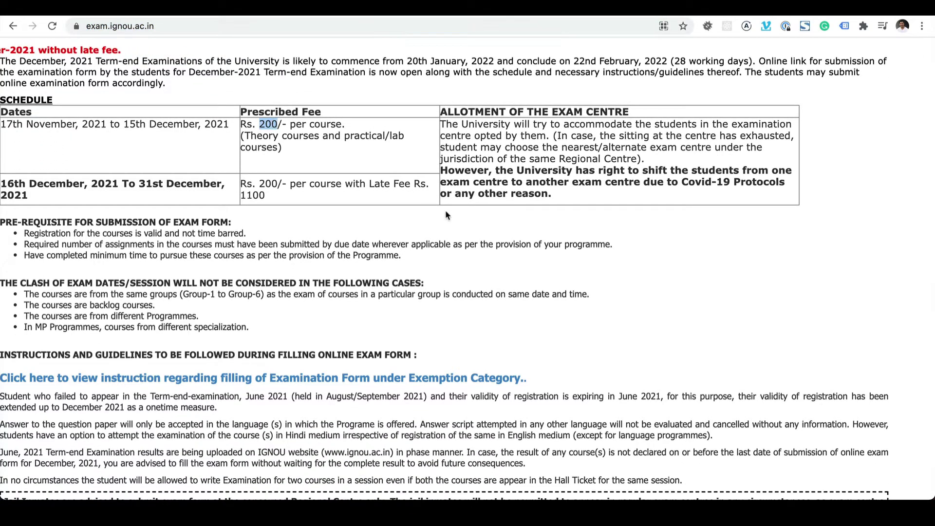
scroll(445, 210, "down", 1)
scroll(446, 214, "down", 15)
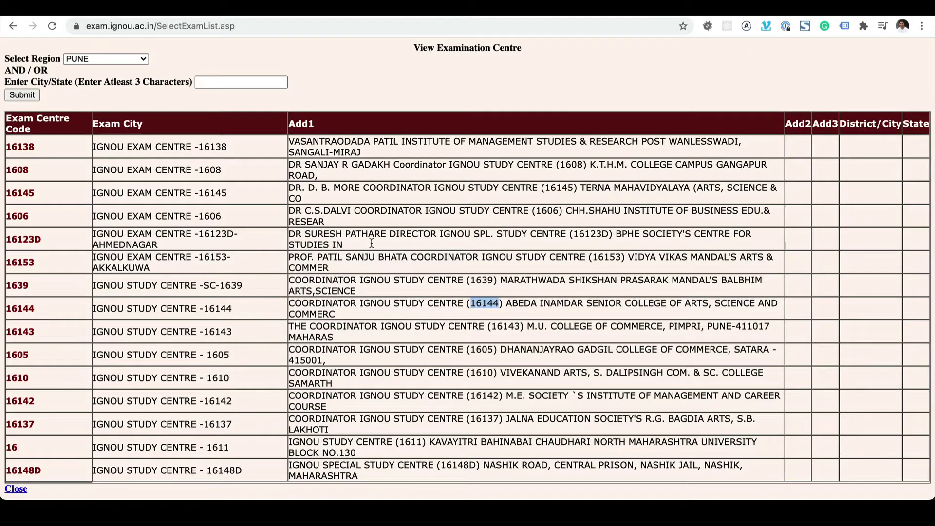
left_click(103, 59)
left_click(309, 115)
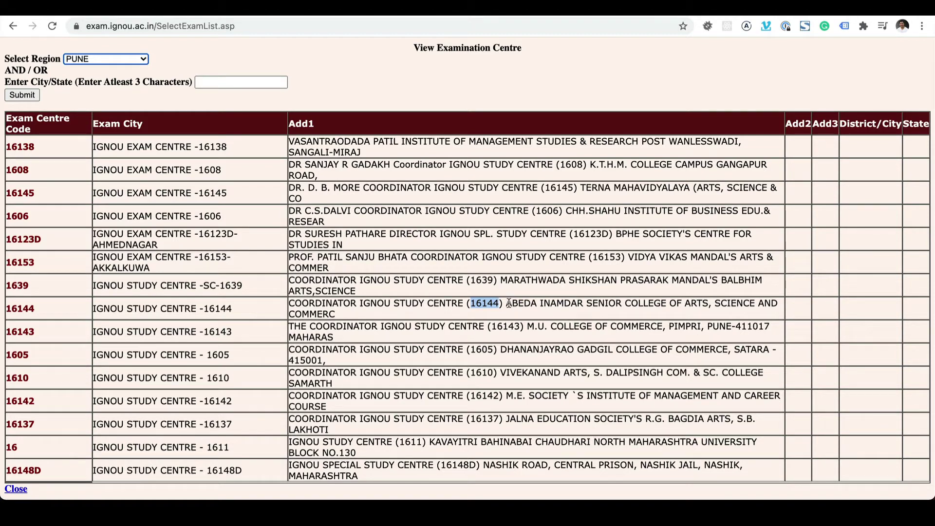
left_click_drag(506, 304, 700, 315)
double_click(485, 303)
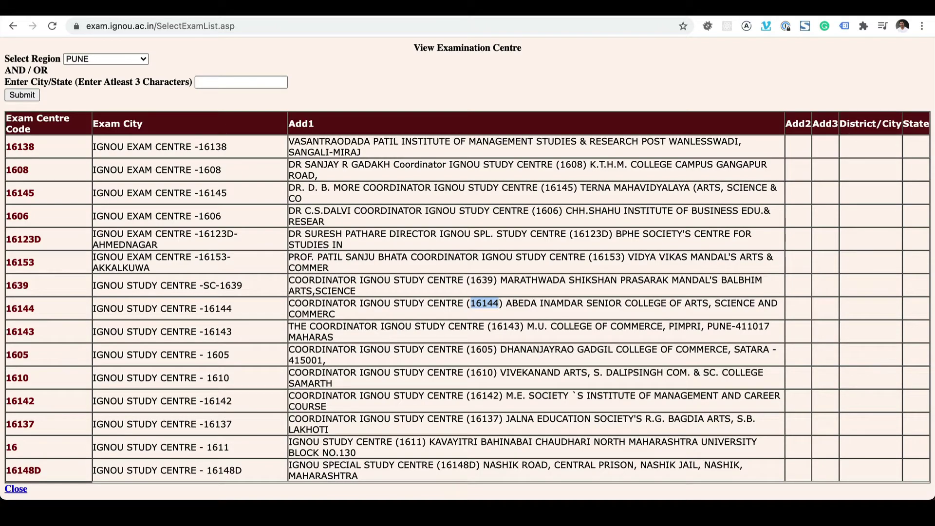
key("super+w")
scroll(477, 253, "down", 4)
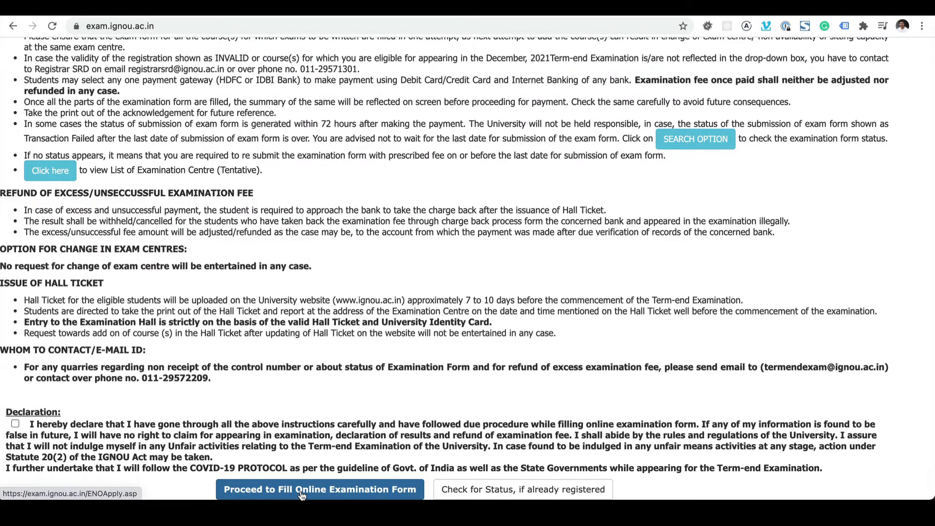
Step: Dismiss the declaration reminder, tick the Declaration checkbox and proceed to the online Examination Form
scroll(302, 496, "up", 5)
scroll(302, 495, "down", 5)
left_click(302, 493)
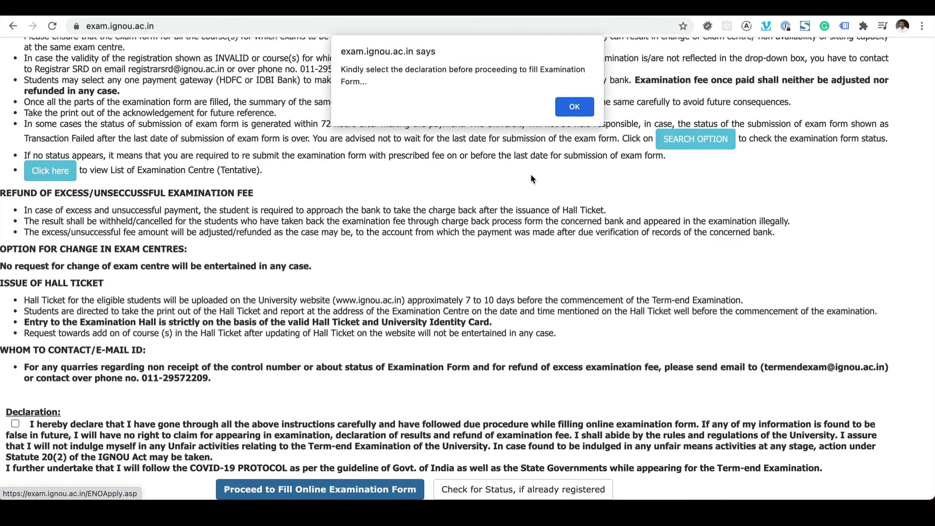
left_click(566, 108)
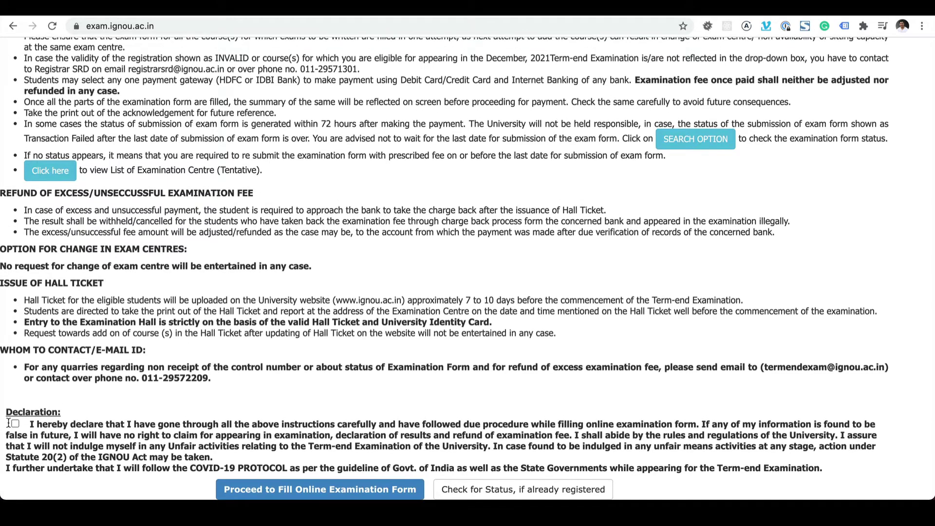
left_click(15, 423)
left_click(273, 493)
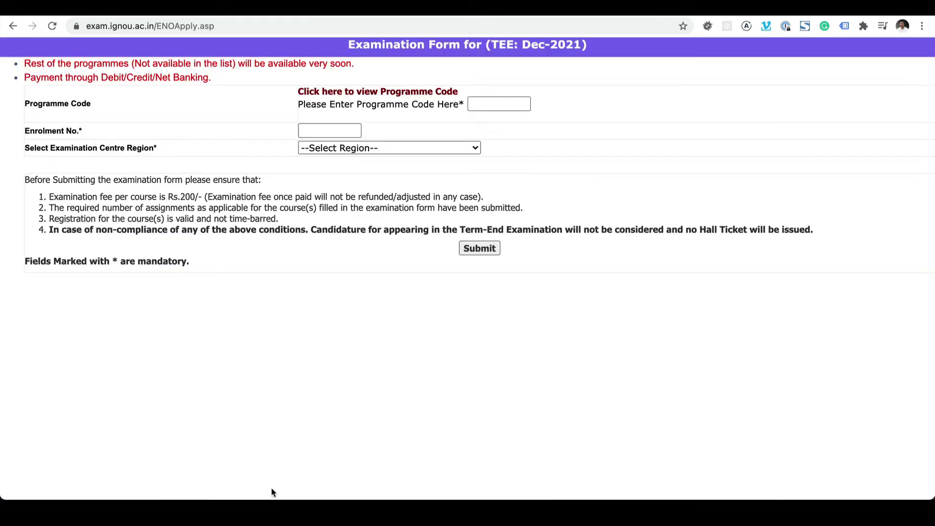
Step: Enter PGDCA_NEW as the Programme Code and fill in the enrolment number
left_click(482, 107)
scroll(482, 107, "up", 2)
scroll(482, 107, "up", 2)
type("PGDCA")
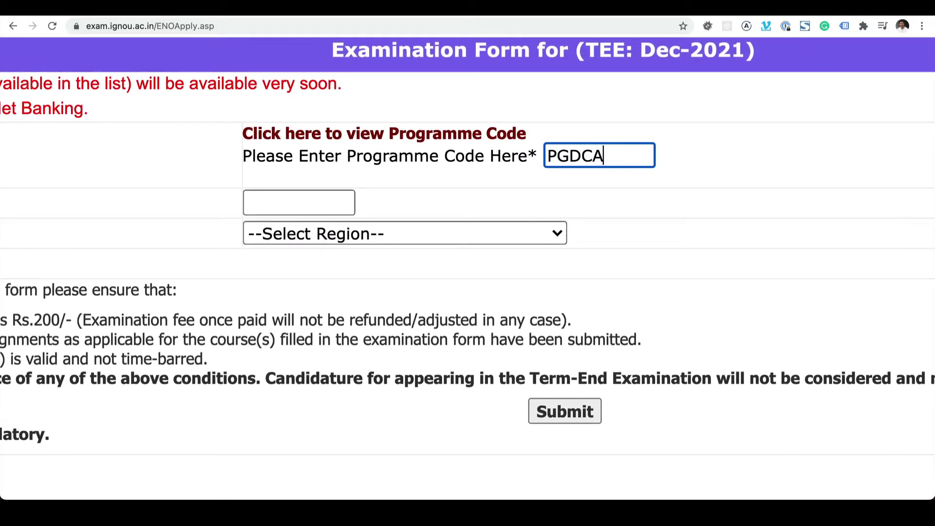
type("_NEW")
scroll(467, 194, "down", 3)
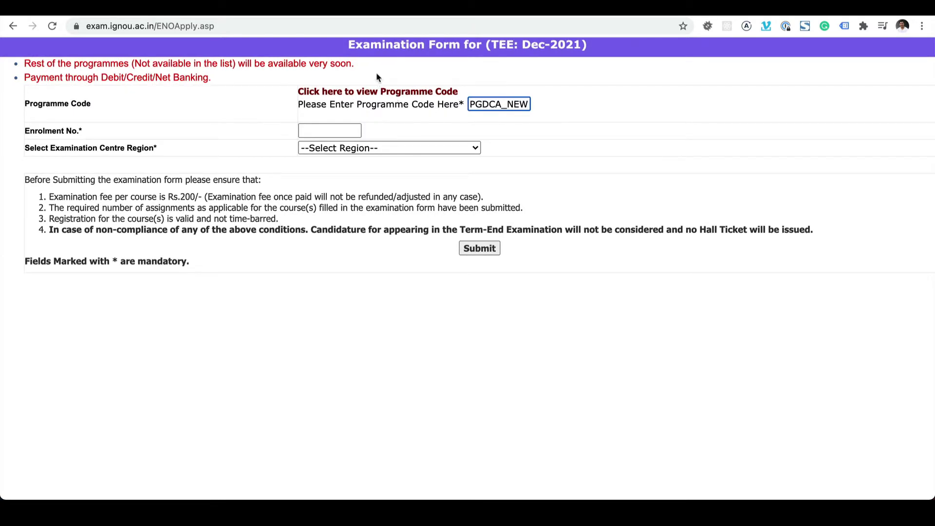
left_click(340, 129)
type("210570")
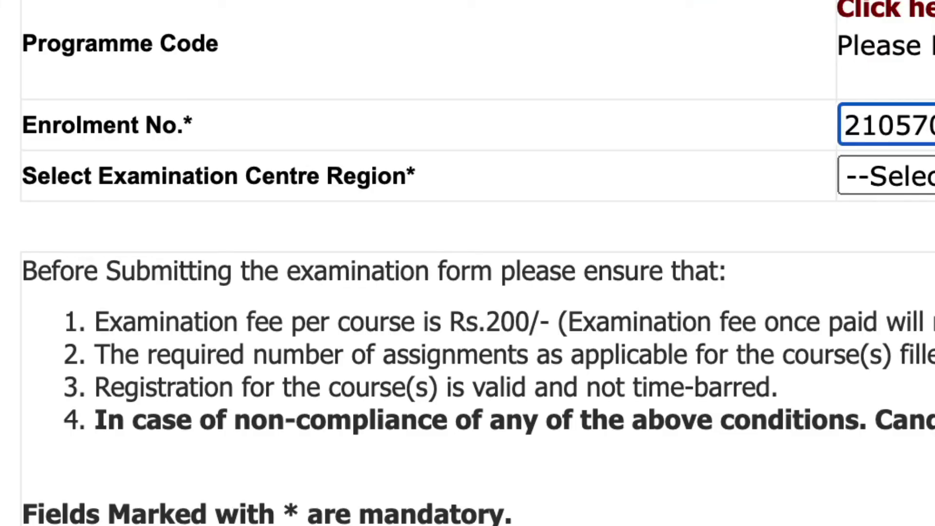
Step: Choose PUNE as the exam centre region and pick the exam centre
key("Tab")
key("space")
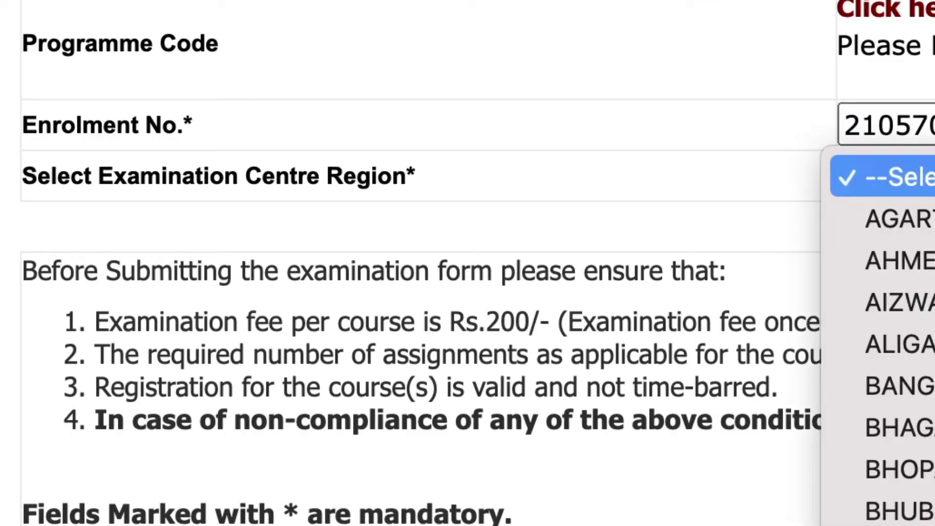
scroll(876, 263, "down", 5)
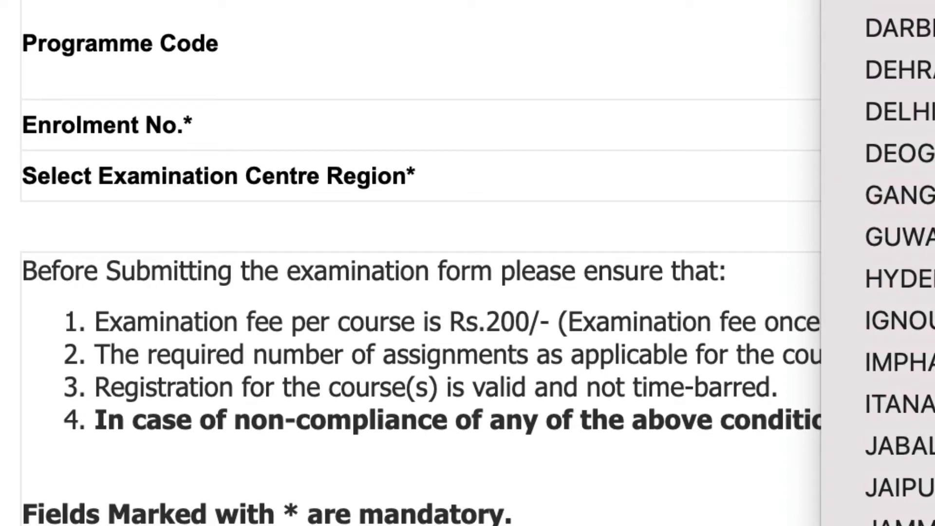
type("pune")
key("Return")
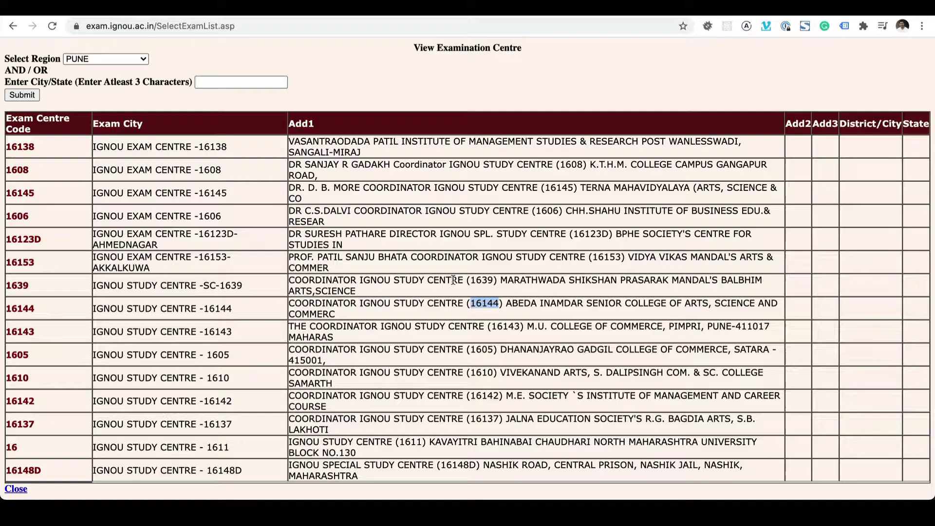
left_click_drag(483, 303, 492, 303)
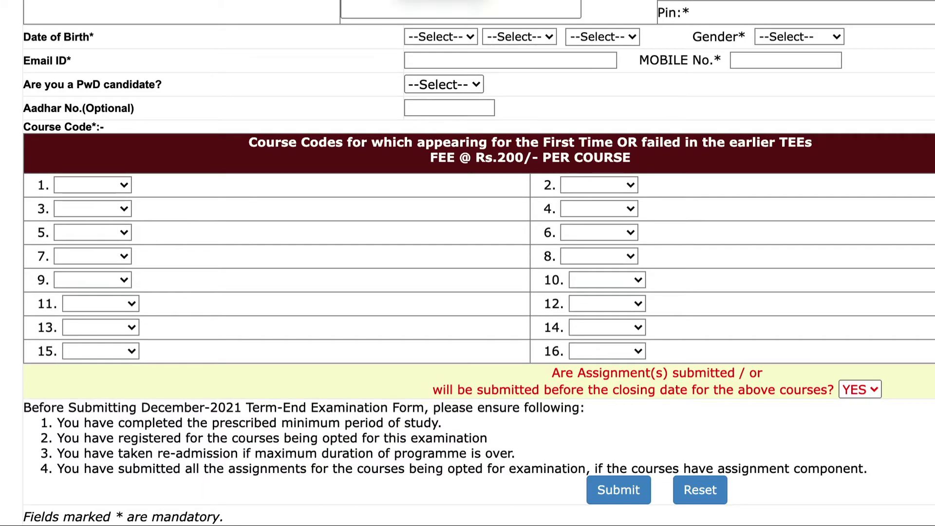
scroll(381, 25, "down", 1)
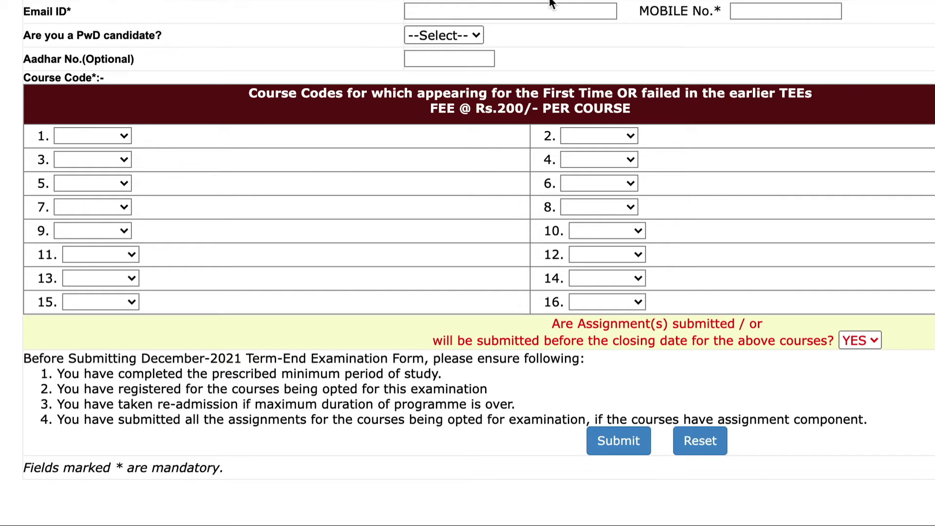
triple_click(131, 39)
left_click(131, 40)
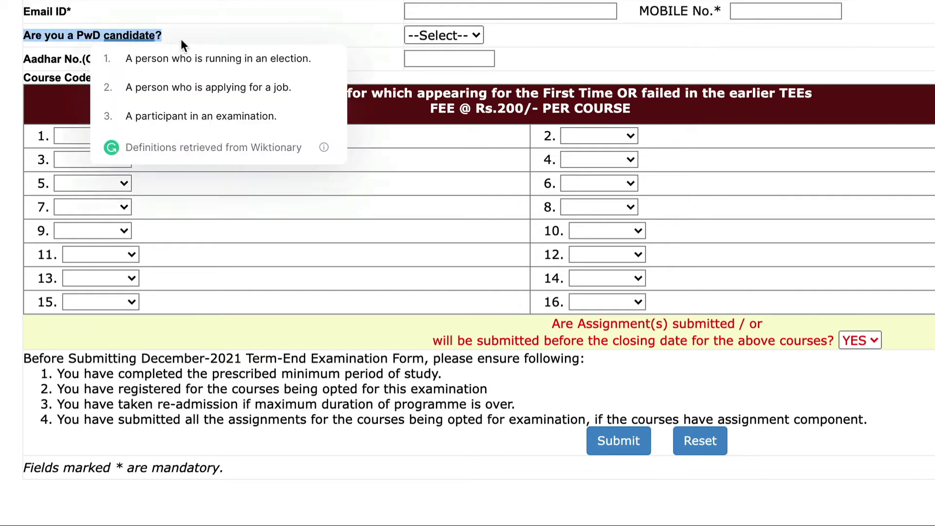
left_click(281, 9)
left_click(49, 36)
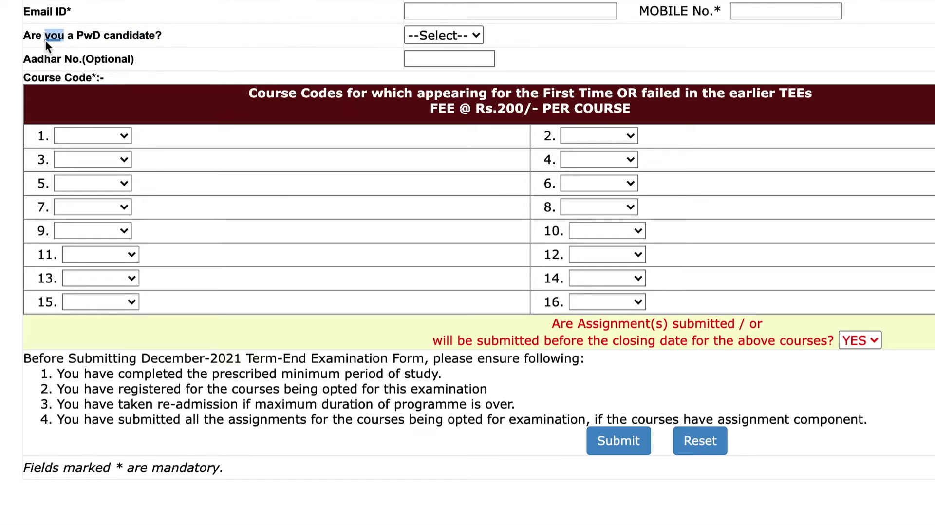
left_click(253, 25)
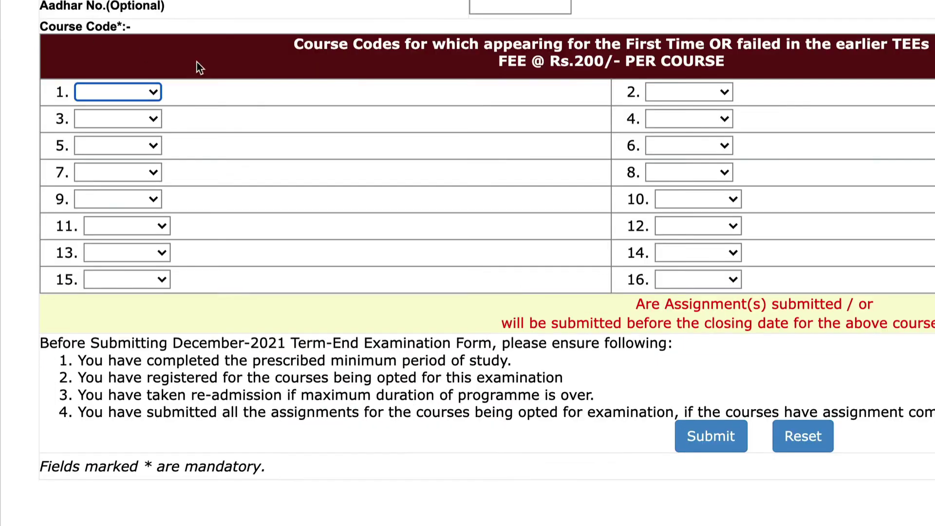
Step: Choose MCS201, MCS202 and MCS203 for course slots 1–3
left_click(100, 137)
left_click(139, 96)
left_click(148, 122)
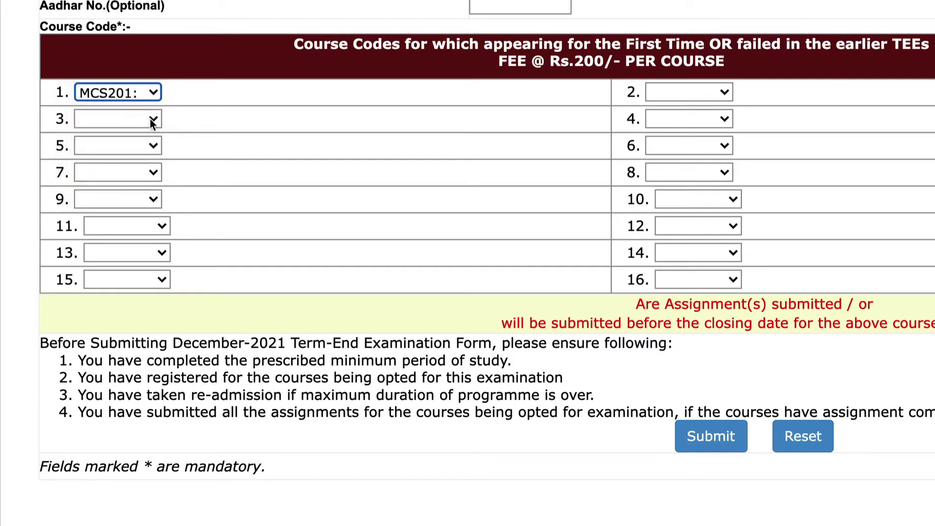
left_click(671, 94)
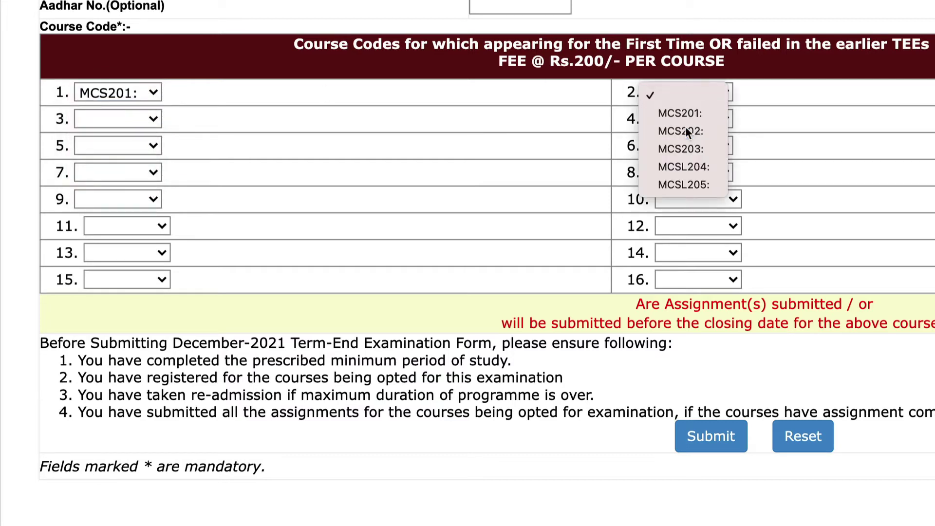
left_click(687, 133)
left_click(104, 125)
left_click(139, 176)
Step: Set course slot 4 to MCSL204, correcting a mistaken MCS203, and slot 5 to MCSL205
left_click(670, 117)
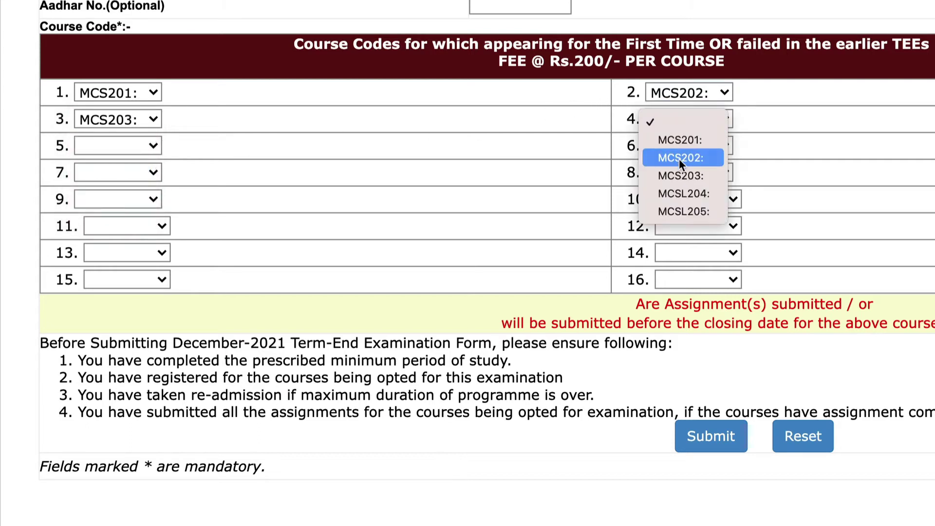
left_click(681, 173)
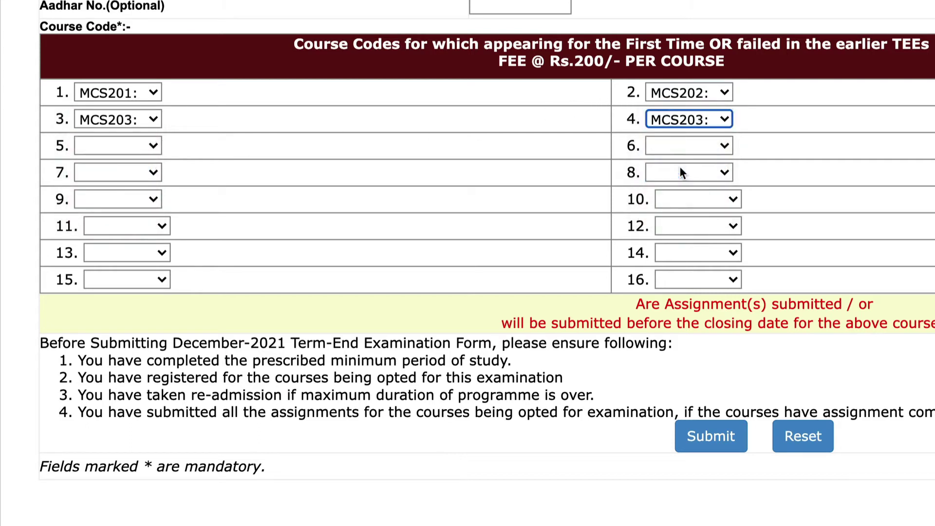
left_click(686, 128)
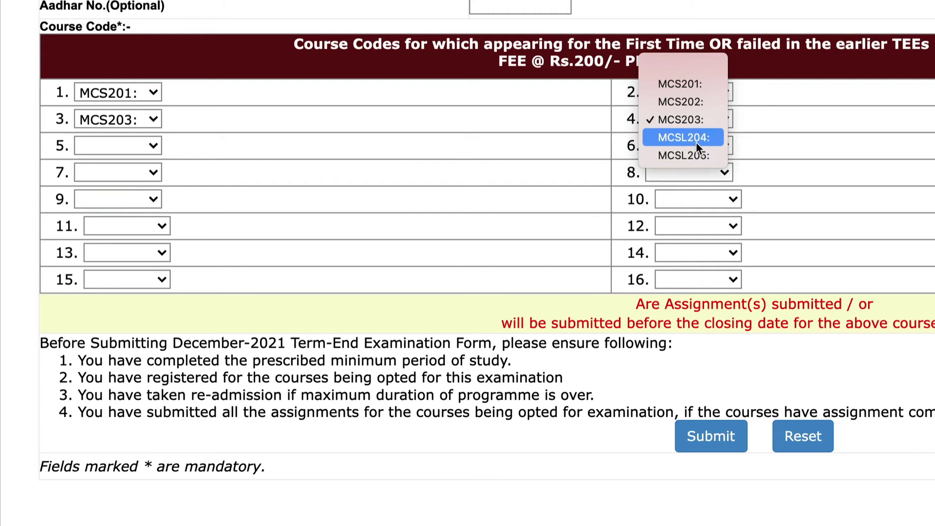
left_click(697, 142)
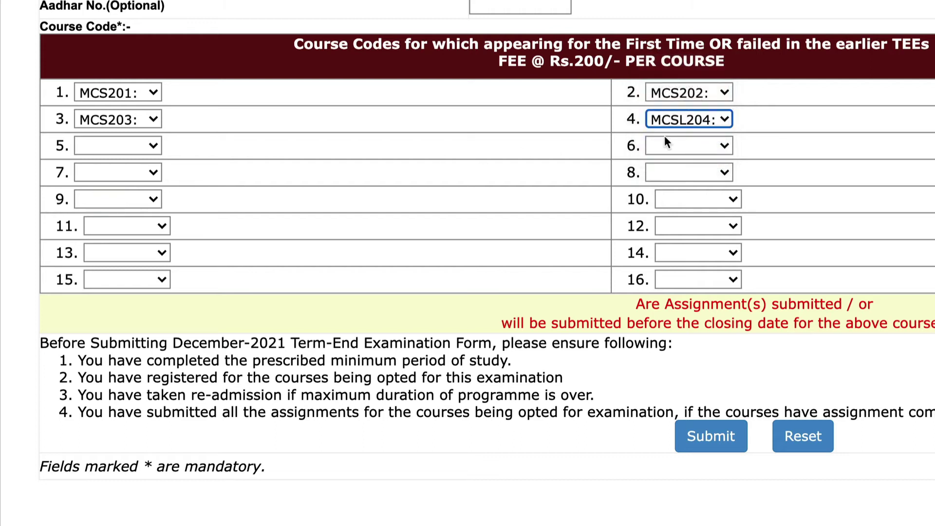
left_click(116, 146)
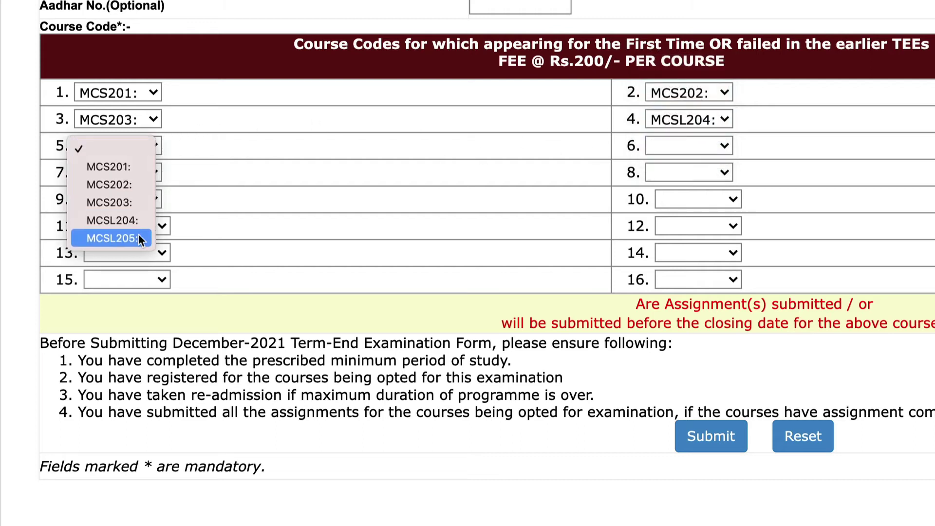
left_click(116, 237)
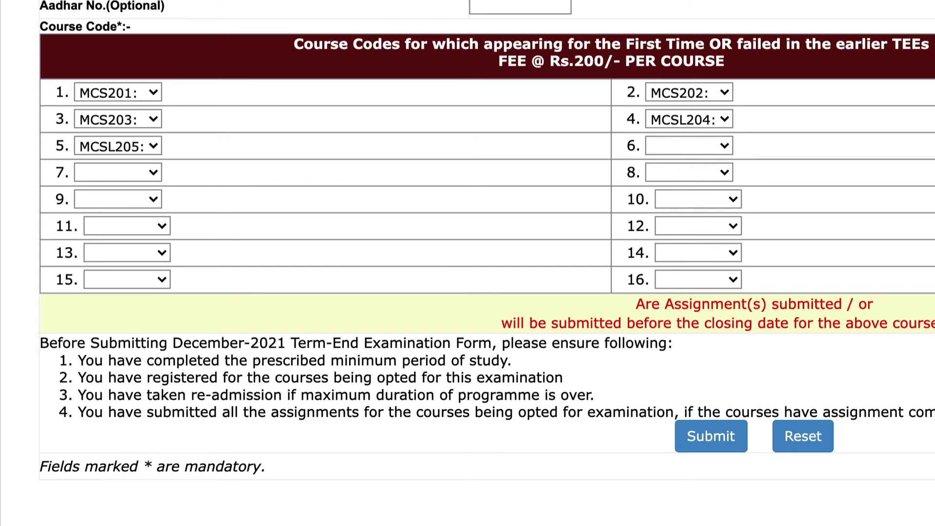
left_click(760, 322)
left_click(788, 317)
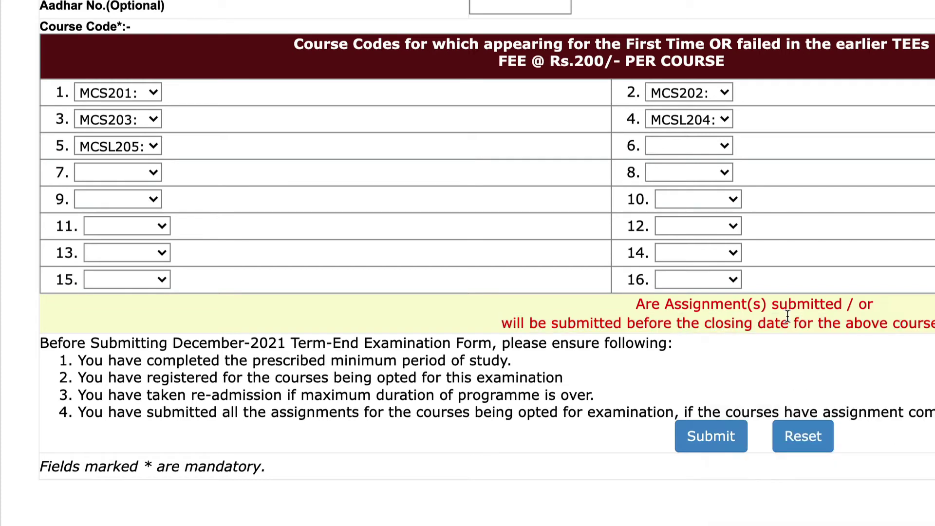
Step: Submit the five-course exam form and go to pay the ₹1000 fee
left_click(712, 436)
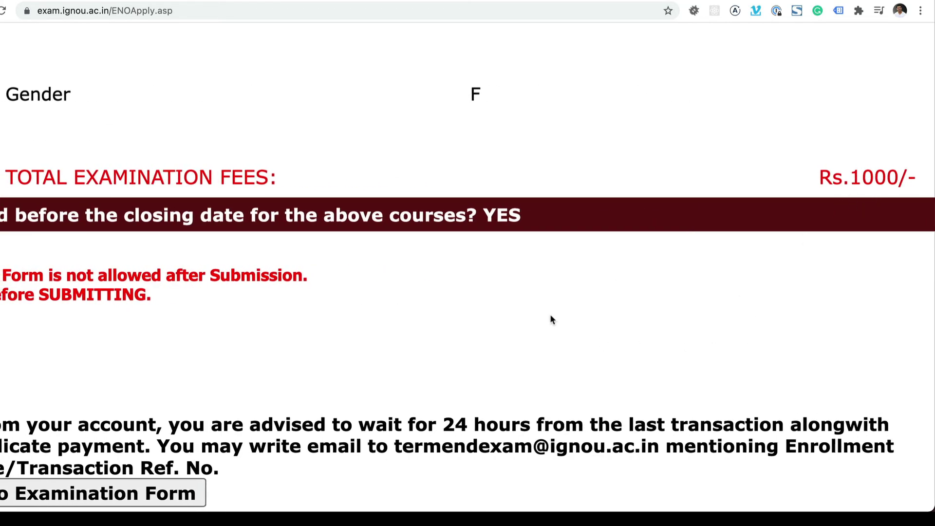
scroll(550, 314, "down", 4)
scroll(550, 314, "left", 7)
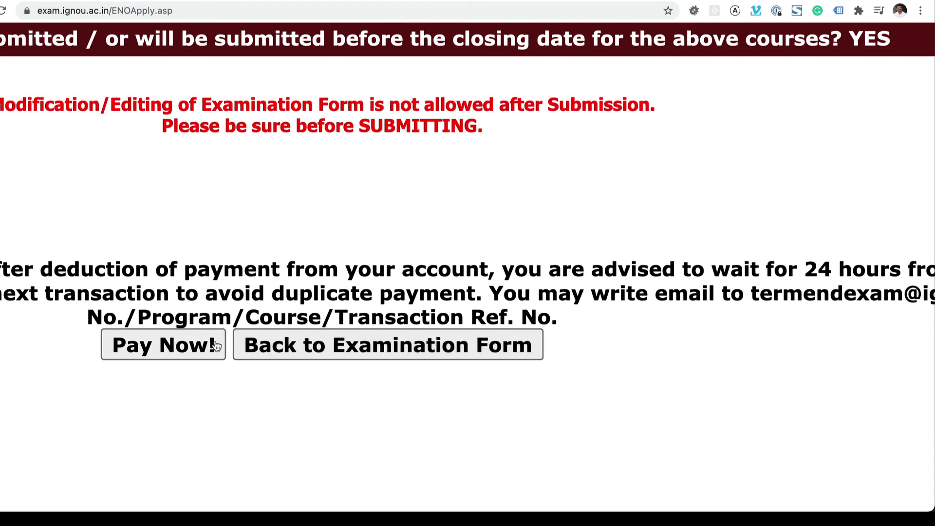
left_click(179, 349)
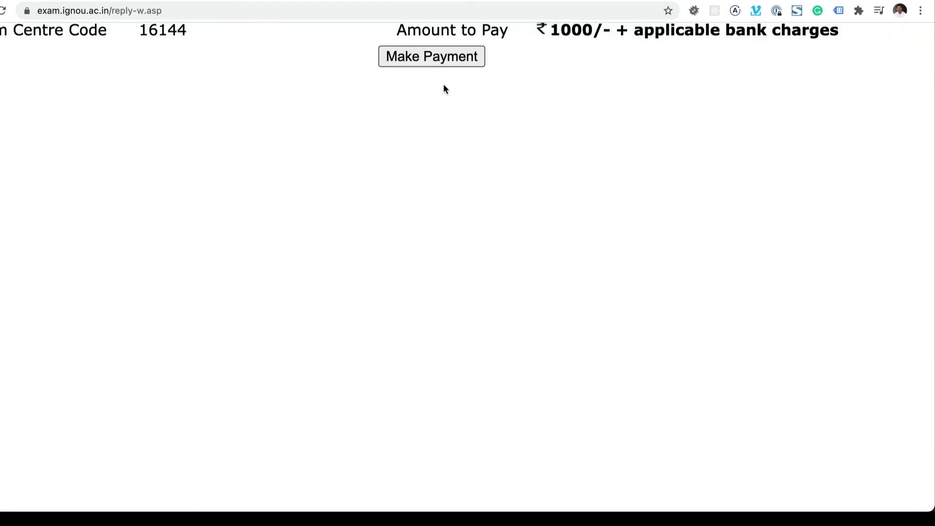
Step: Pay the ₹1000 fee by NET BANKING through Kotak Mahindra Bank on the PayU gateway
left_click(425, 57)
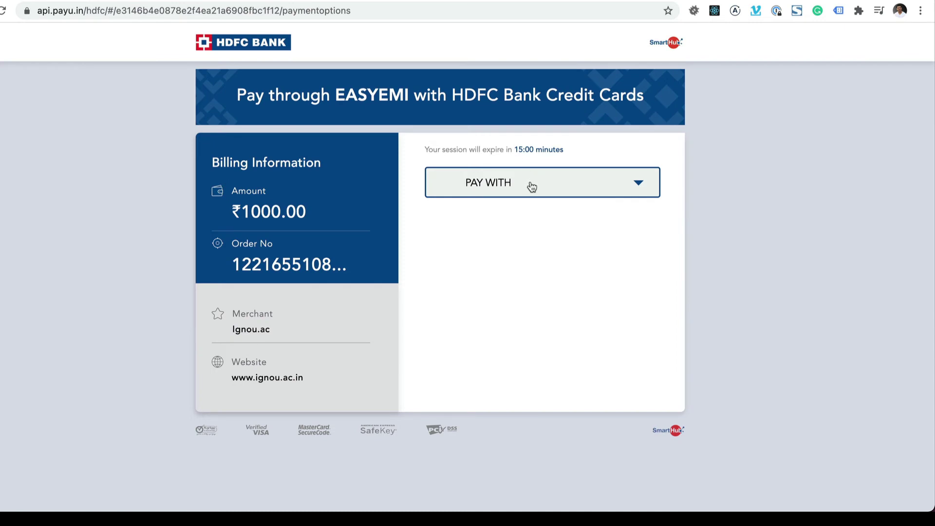
left_click(521, 189)
left_click(511, 329)
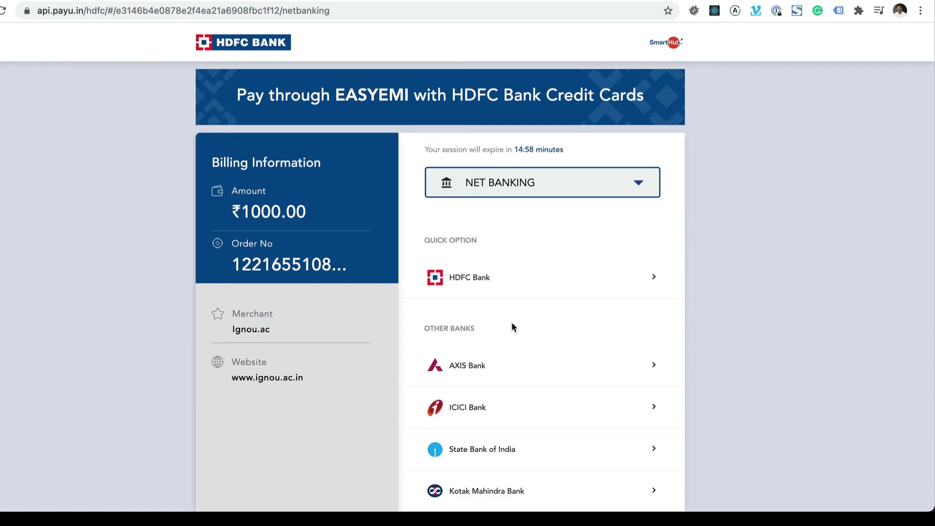
scroll(486, 463, "down", 2)
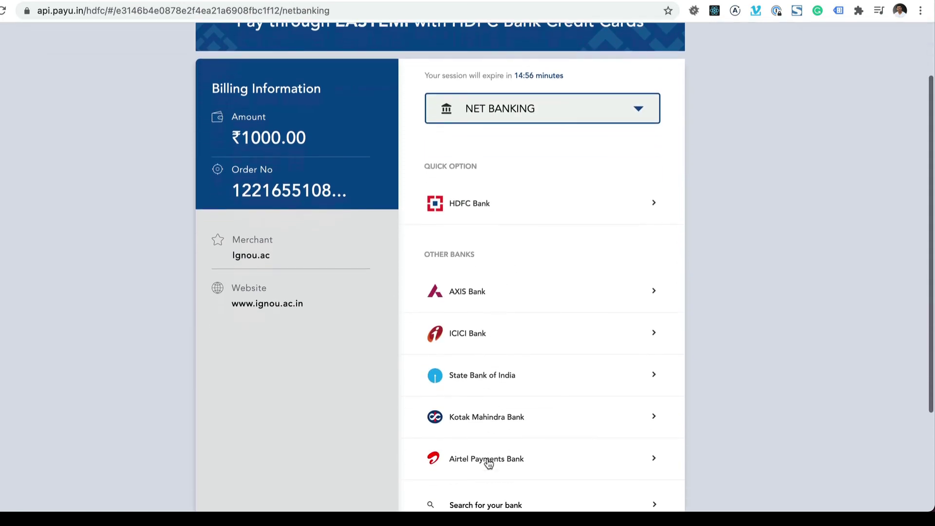
left_click(491, 420)
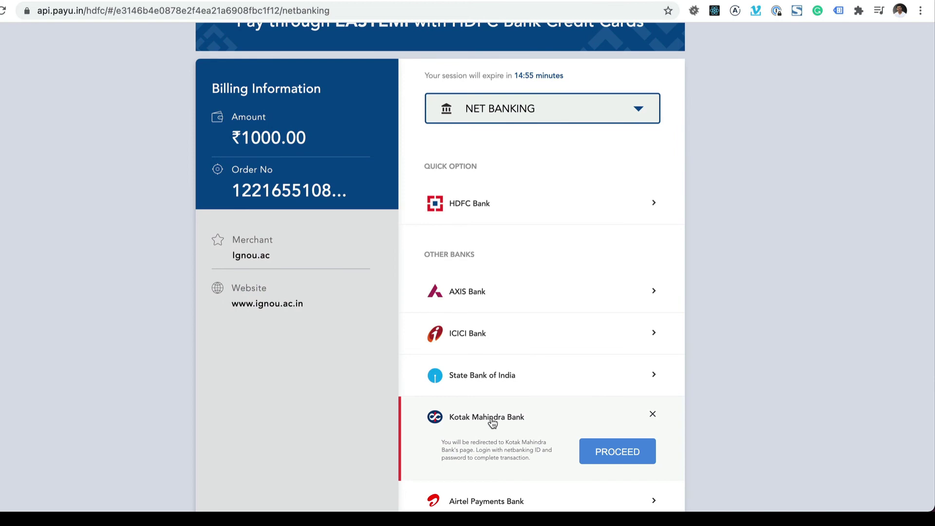
left_click(604, 451)
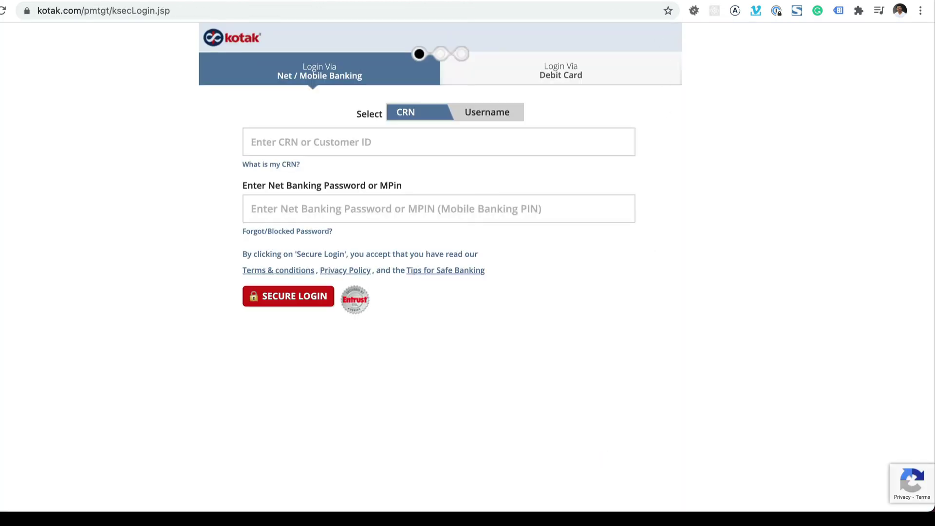
left_click(590, 10)
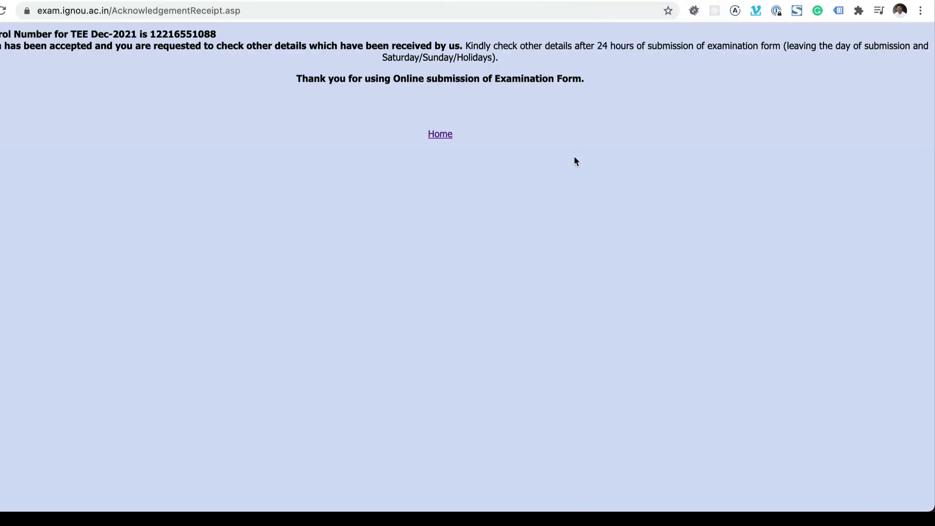